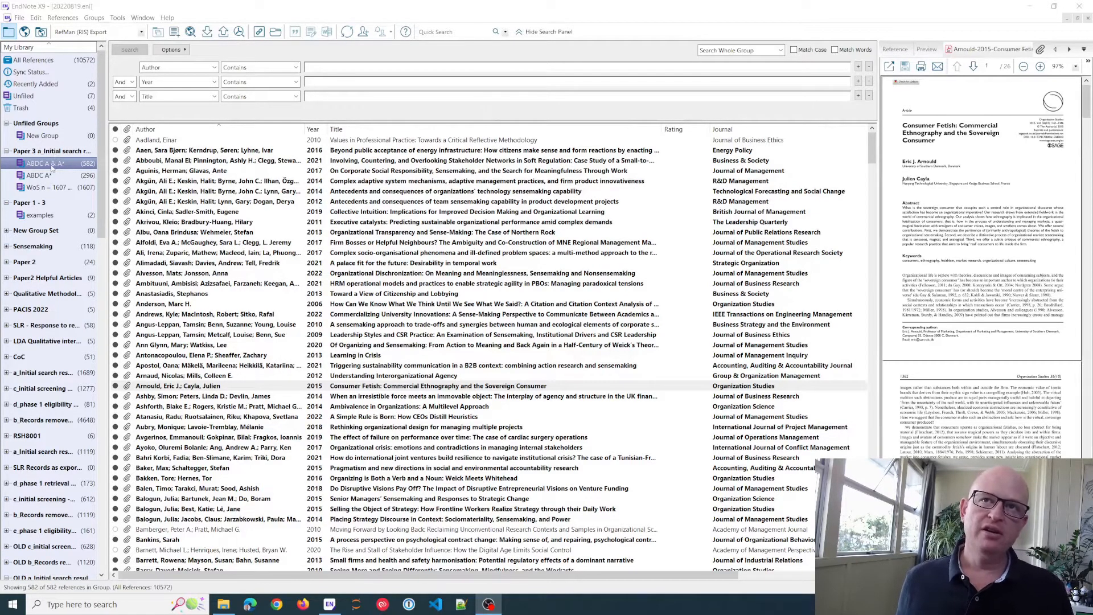
Select the nine consecutive references from "Collective Intuition" (2019) down to "Toward a View of Citizenship and Lobbying" (2013).
{"action": "left_click", "coordinate": [194, 213]}
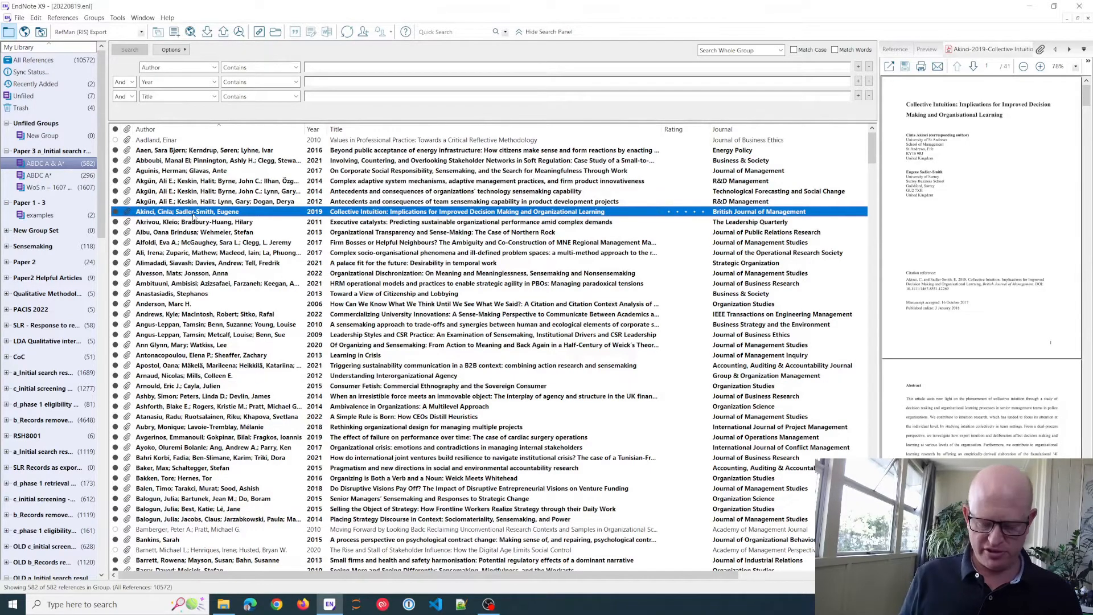
{"action": "key", "text": "shift+Down"}
{"action": "key", "text": "shift+Down"}
{"action": "key", "text": "shift+Down"}
{"action": "key", "text": "shift+Down"}
{"action": "key", "text": "shift+Down"}
{"action": "key", "text": "shift+Down"}
{"action": "key", "text": "shift+Down"}
{"action": "key", "text": "shift+Down"}
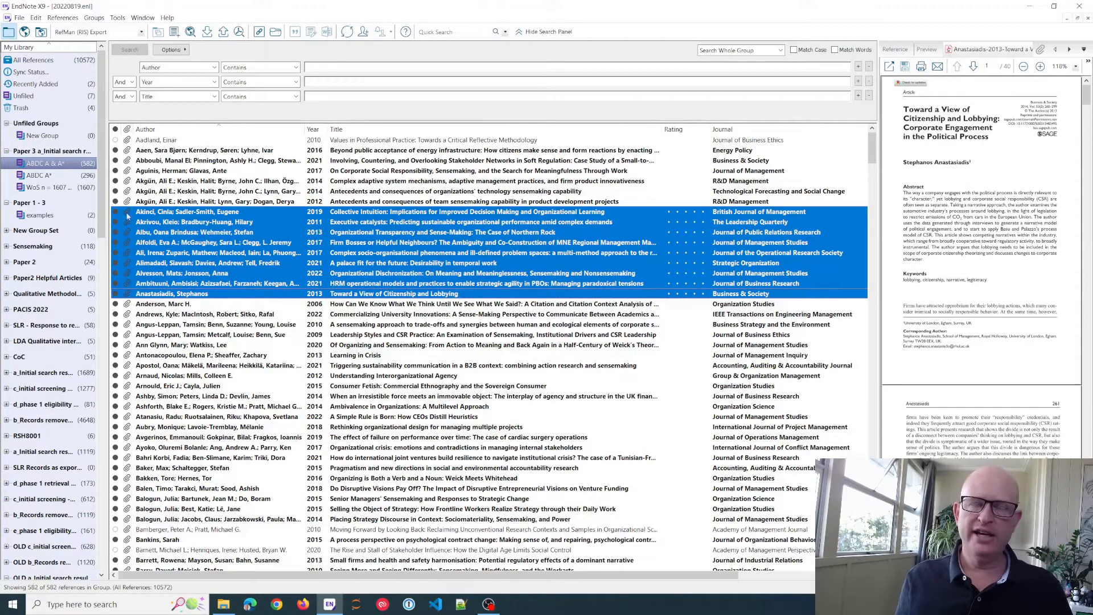
Set up a compressed library of the selected references with file attachments, named 1.enlx in Downloads, and cancel without saving it.
{"action": "left_click", "coordinate": [19, 17]}
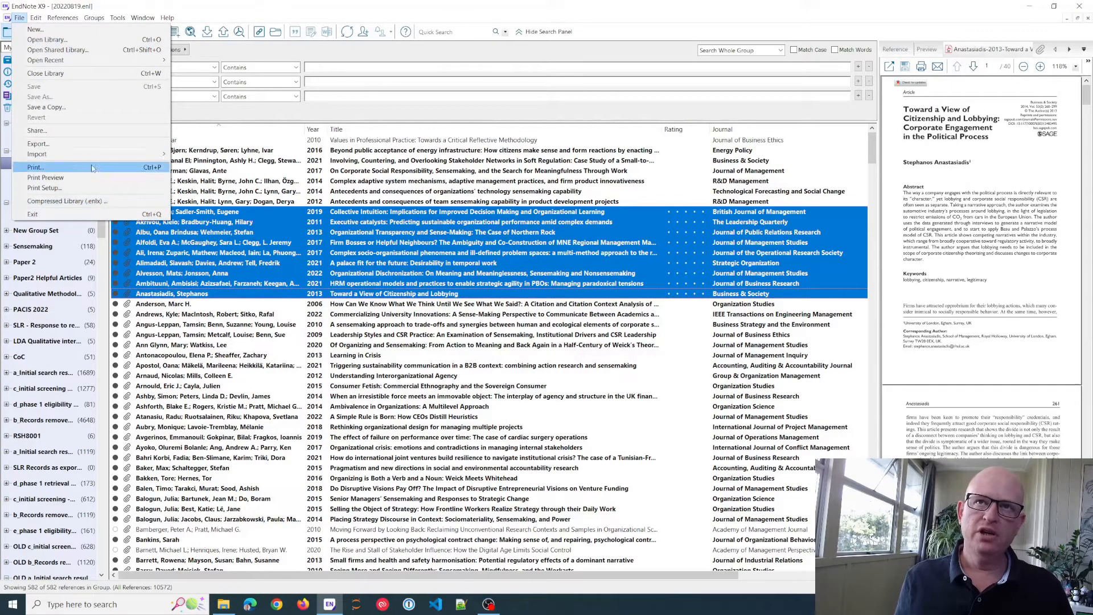
{"action": "left_click", "coordinate": [137, 203]}
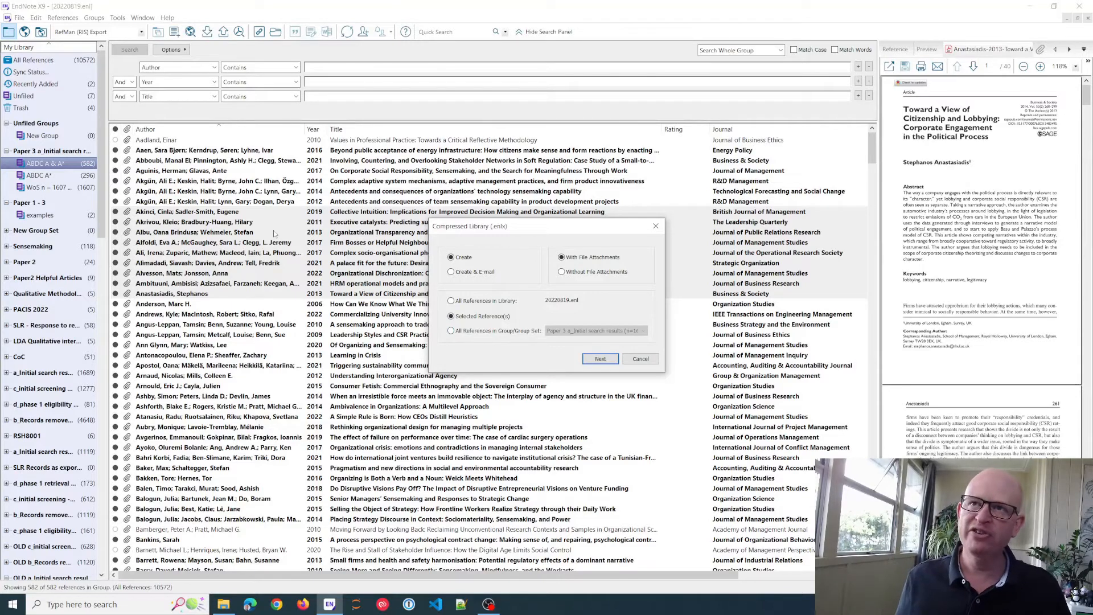
{"action": "left_click", "coordinate": [600, 358]}
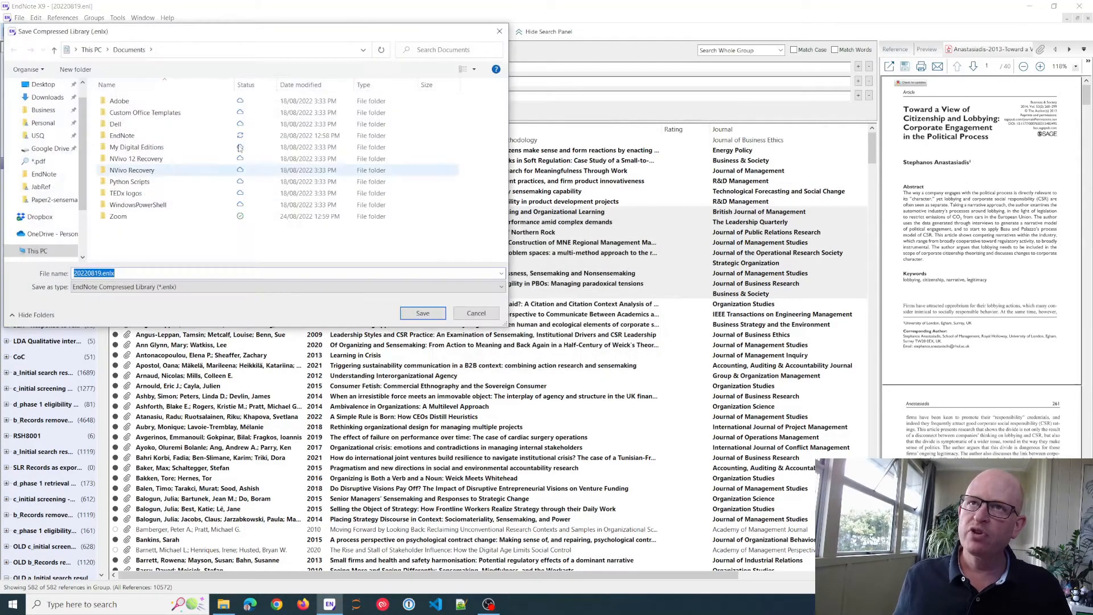
{"action": "left_click_drag", "start_coordinate": [249, 34], "coordinate": [412, 83]}
{"action": "left_click_drag", "start_coordinate": [246, 155], "coordinate": [247, 143]}
{"action": "left_click", "coordinate": [210, 167]}
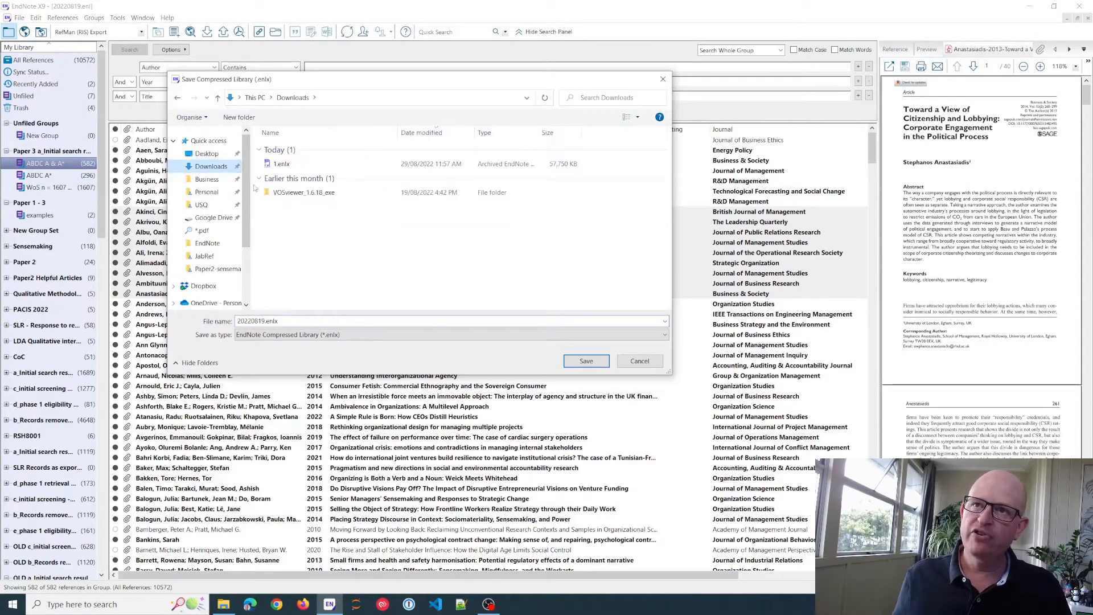
{"action": "left_click", "coordinate": [296, 165]}
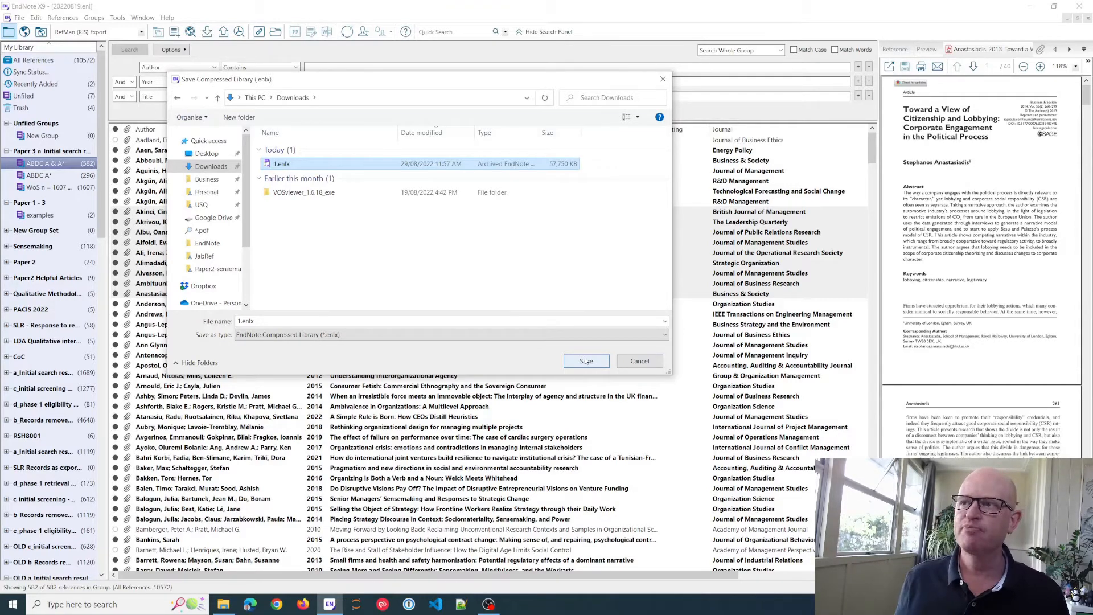
{"action": "left_click", "coordinate": [636, 363]}
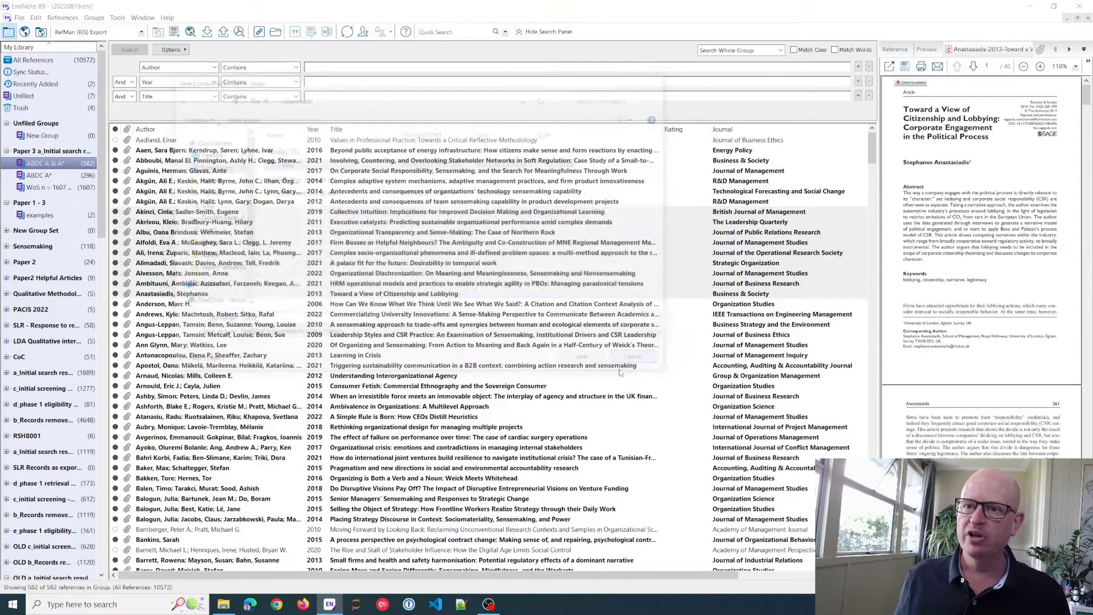
Switch to File Explorer and rename 1.enlx in Downloads to 1.zip, accepting the extension change.
{"action": "left_click", "coordinate": [224, 604]}
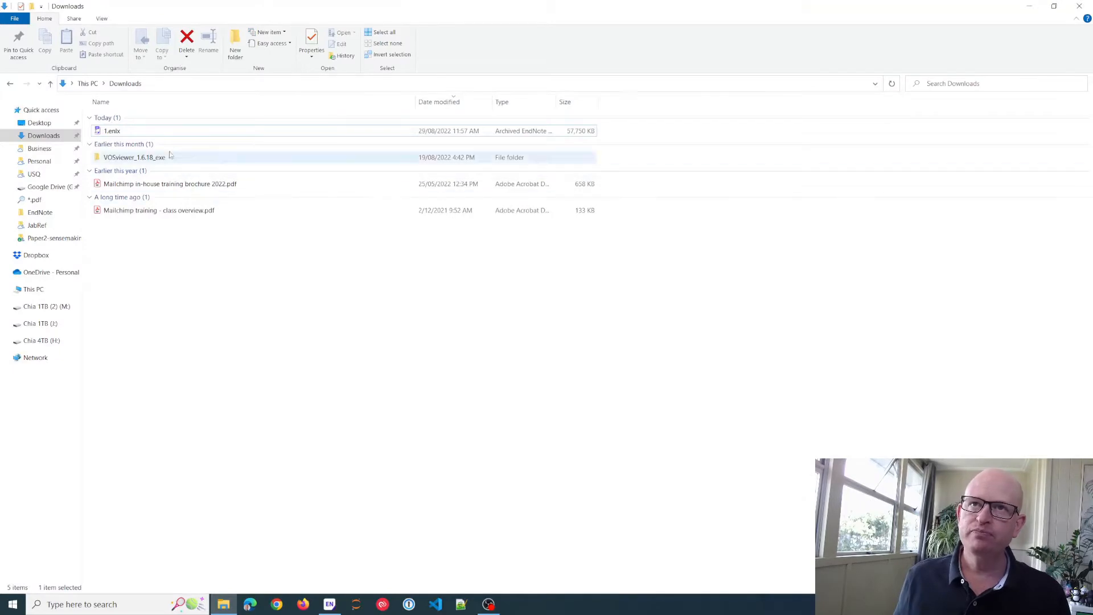
{"action": "left_click", "coordinate": [139, 132]}
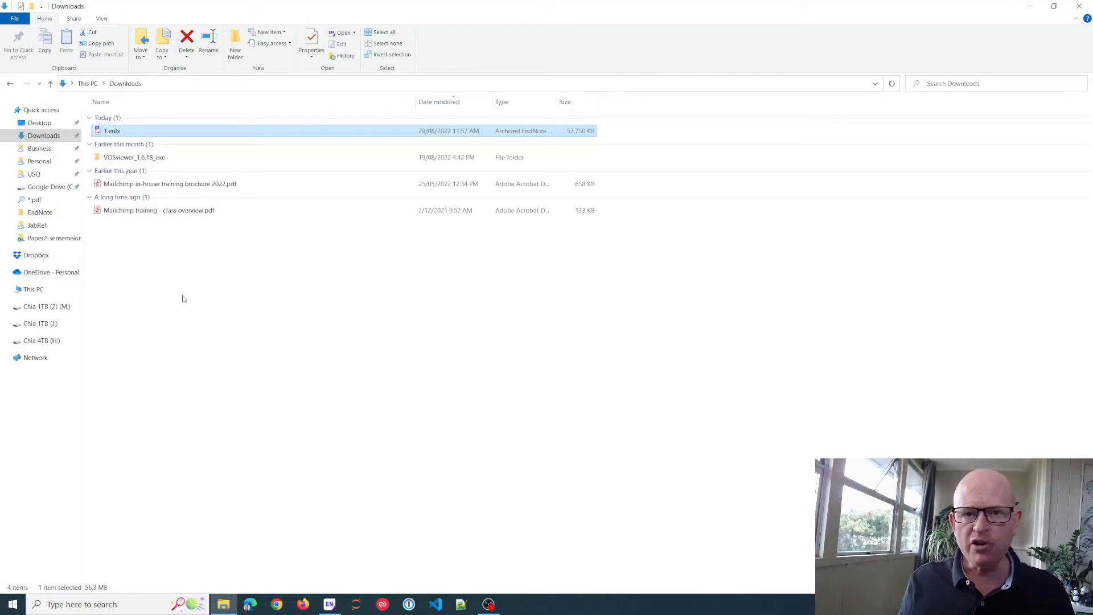
{"action": "right_click", "coordinate": [119, 132]}
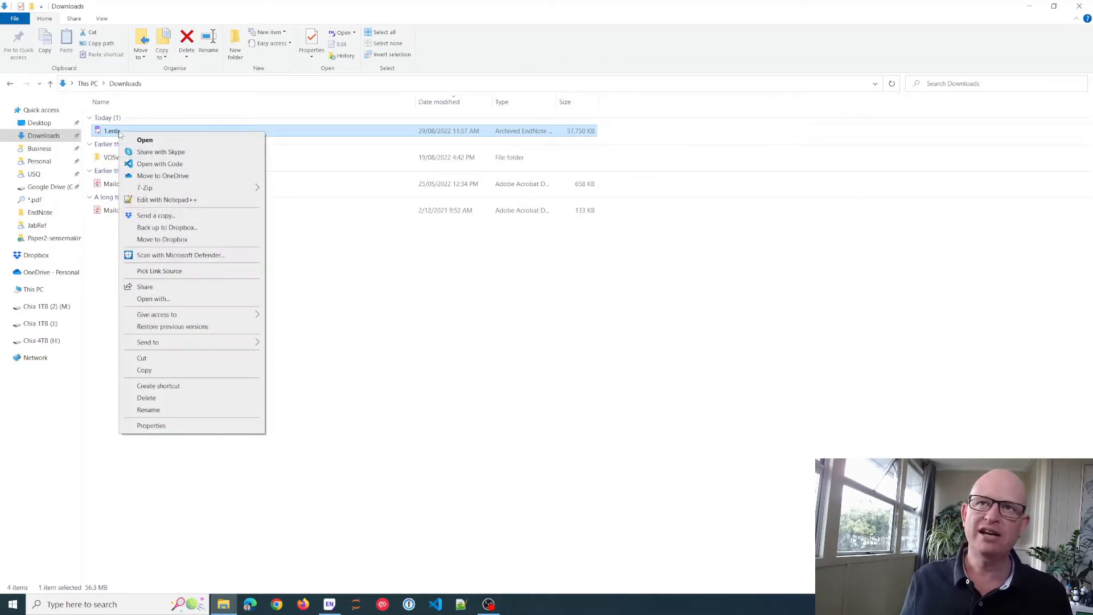
{"action": "left_click", "coordinate": [171, 410]}
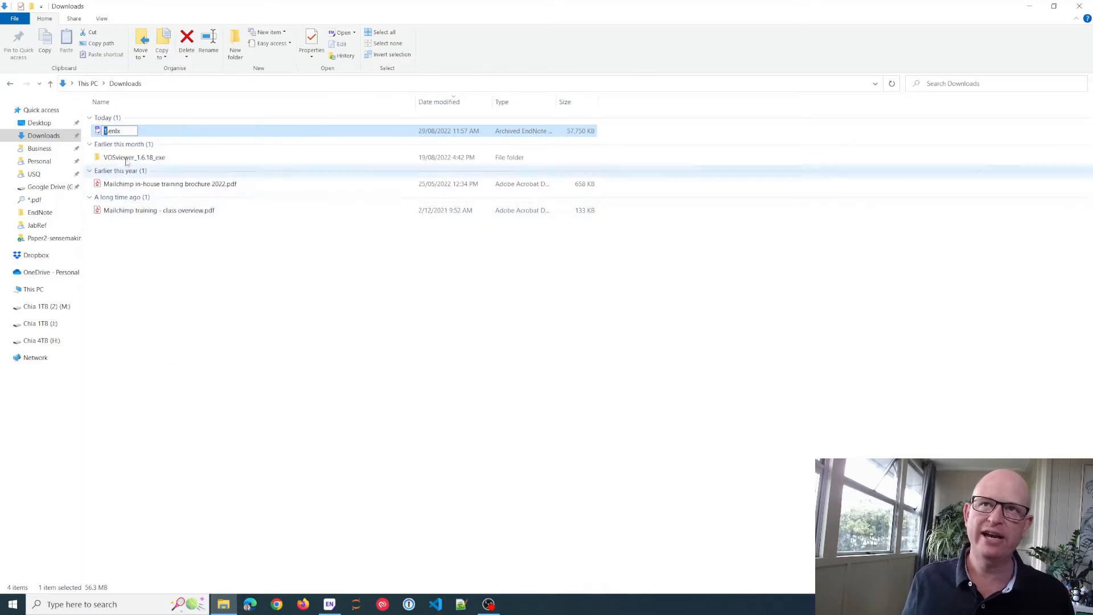
{"action": "left_click_drag", "start_coordinate": [124, 132], "coordinate": [110, 132]}
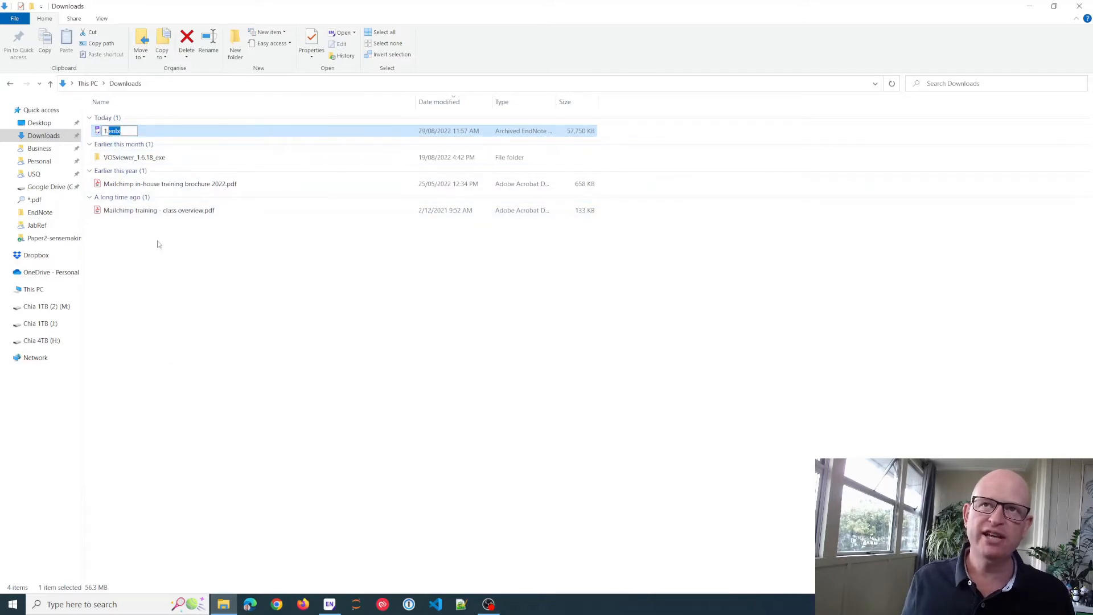
{"action": "type", "text": "zip"}
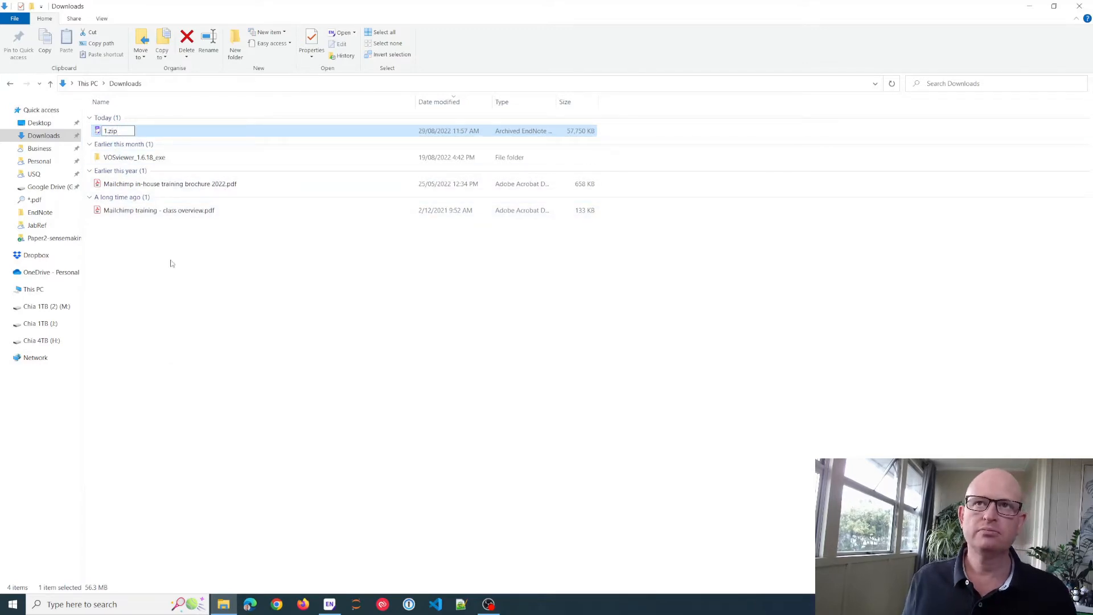
{"action": "key", "text": "Return"}
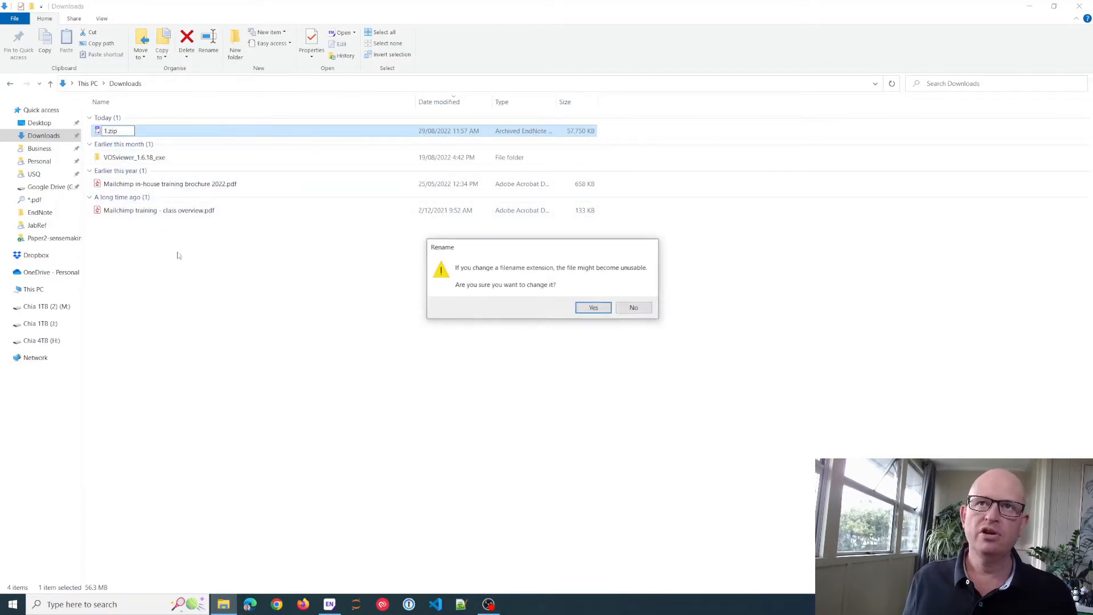
{"action": "left_click", "coordinate": [592, 308]}
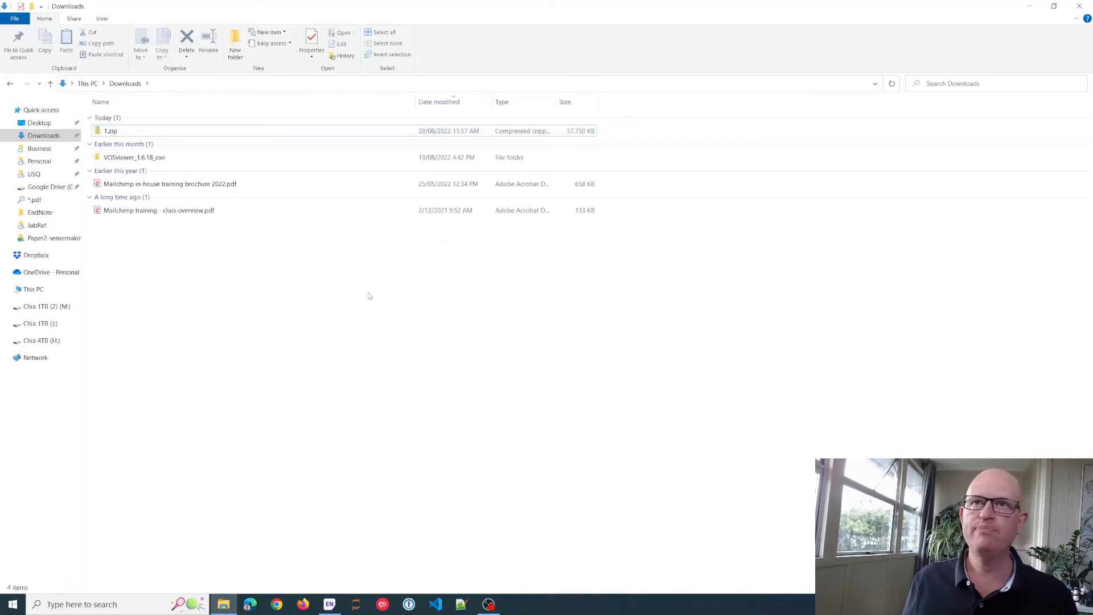
Extract all contents of 1.zip into a folder named 1 in Downloads and close the window showing the extracted files.
{"action": "left_click", "coordinate": [121, 134]}
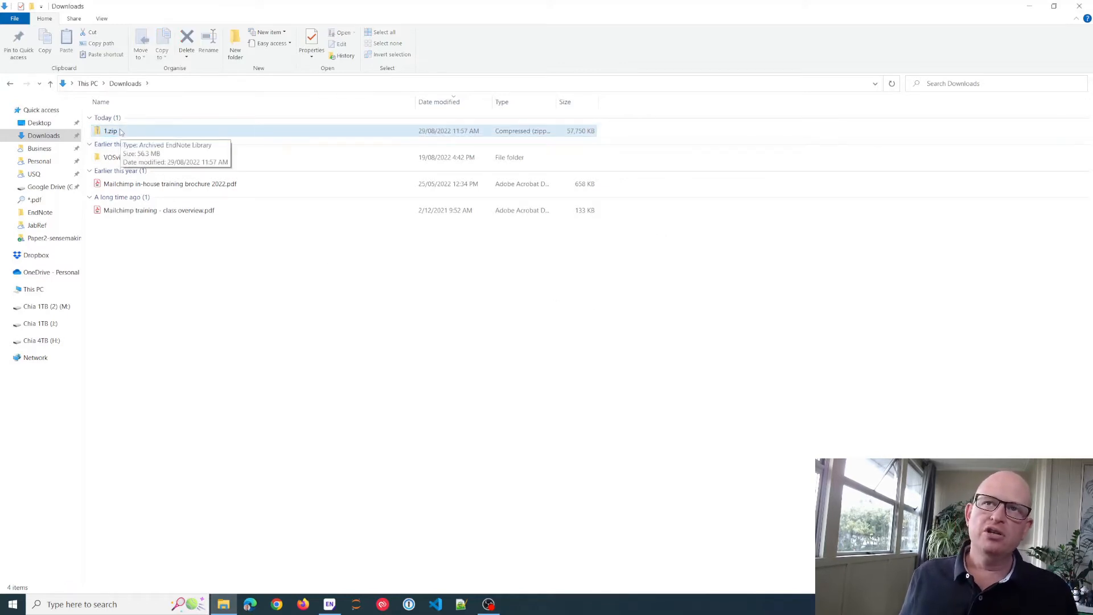
{"action": "double_click", "coordinate": [173, 131]}
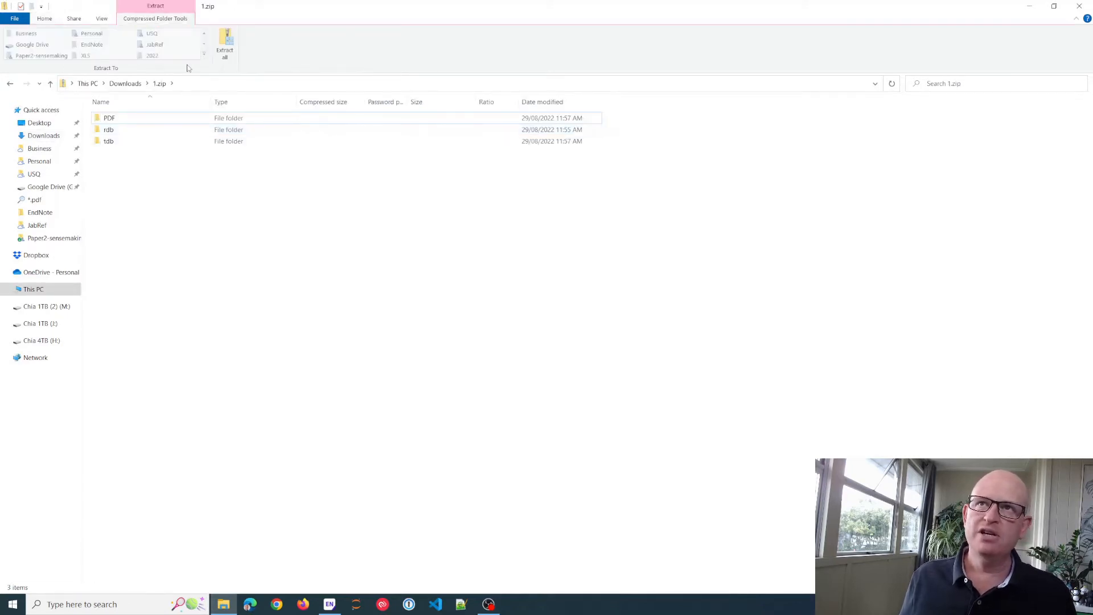
{"action": "left_click", "coordinate": [226, 36]}
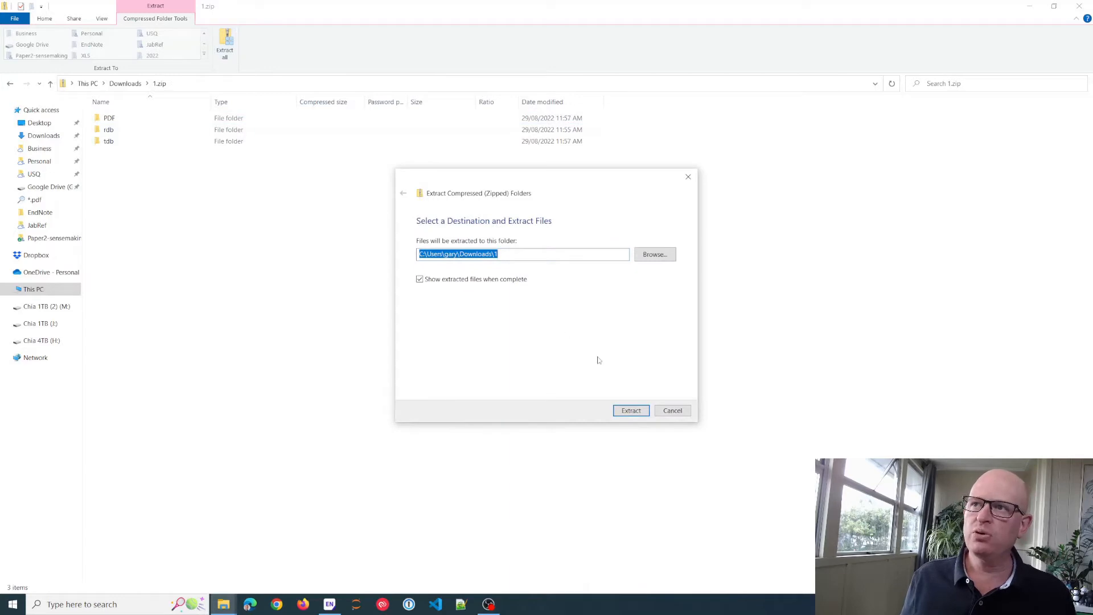
{"action": "left_click", "coordinate": [631, 410]}
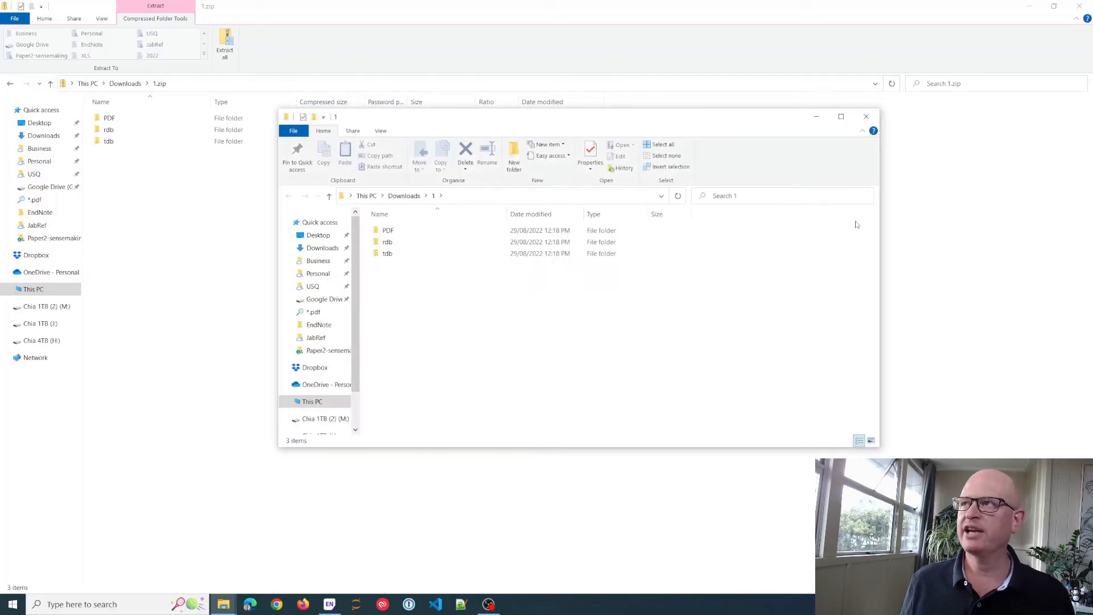
{"action": "left_click", "coordinate": [866, 116]}
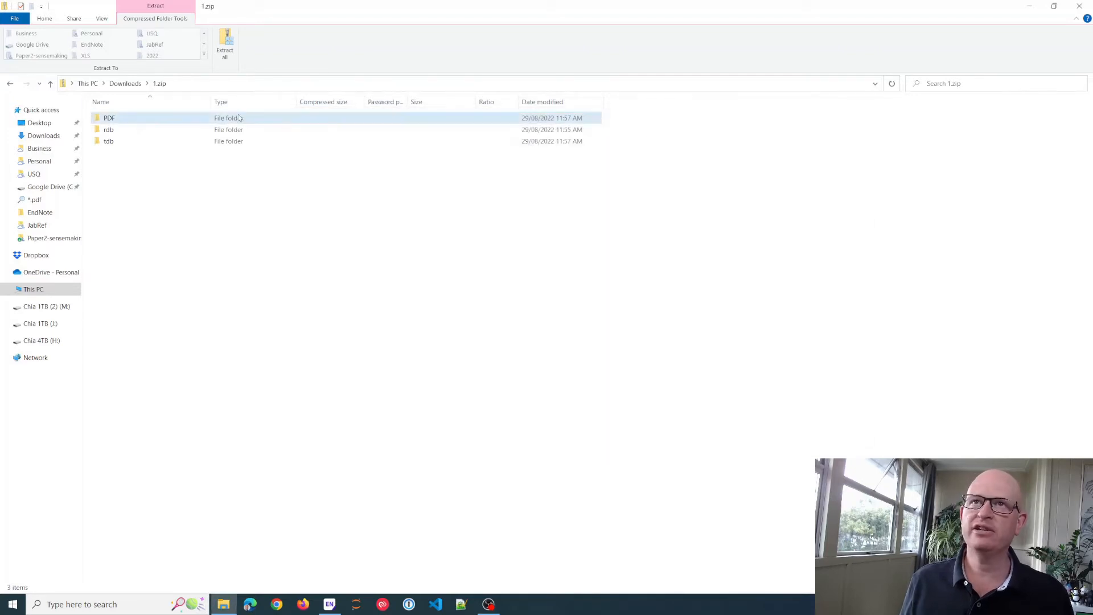
Return to Downloads and open the PDF folder inside the extracted folder 1.
{"action": "left_click", "coordinate": [126, 83]}
{"action": "left_click", "coordinate": [118, 144]}
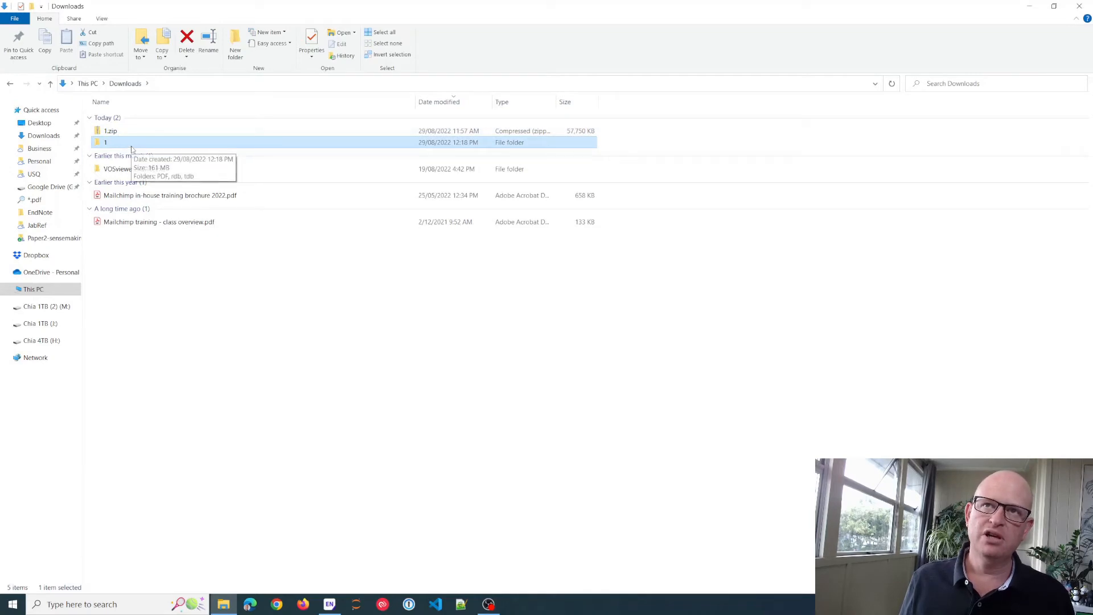
{"action": "double_click", "coordinate": [130, 145]}
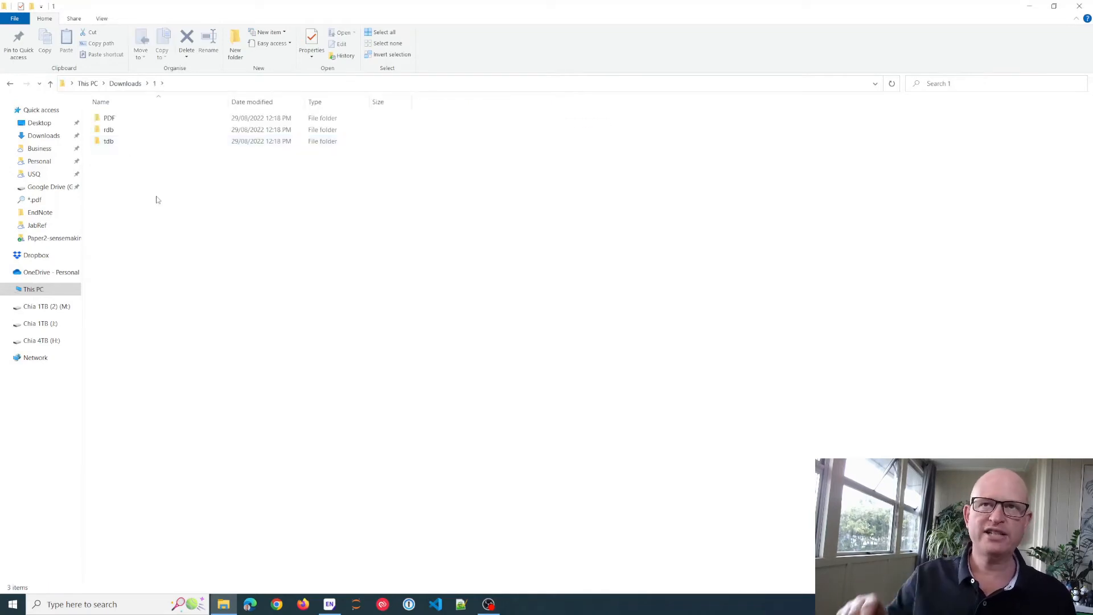
{"action": "left_click", "coordinate": [121, 121]}
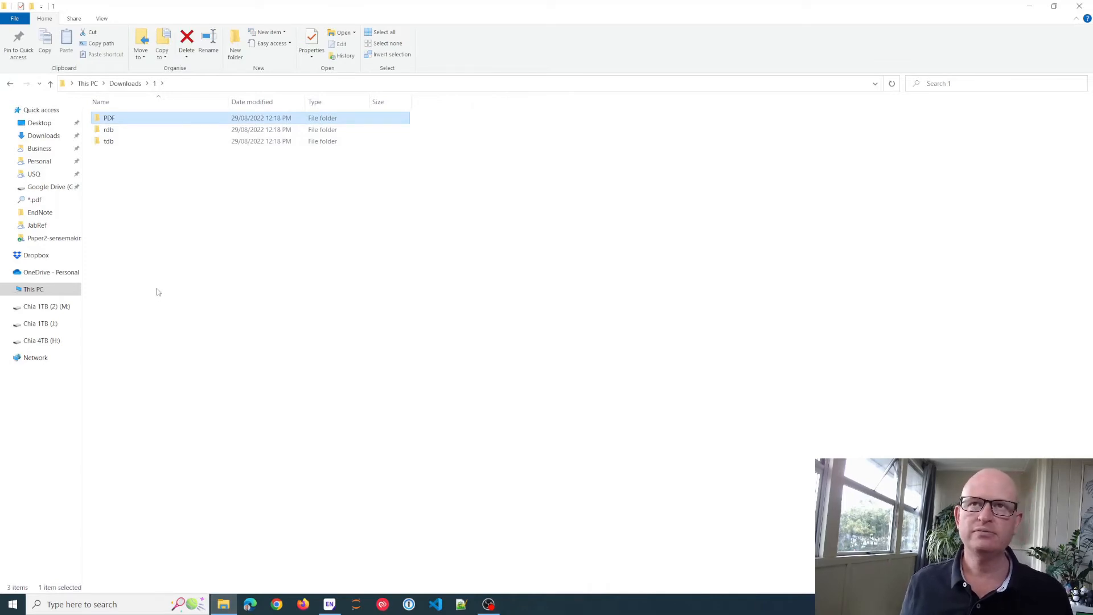
{"action": "key", "text": "Return"}
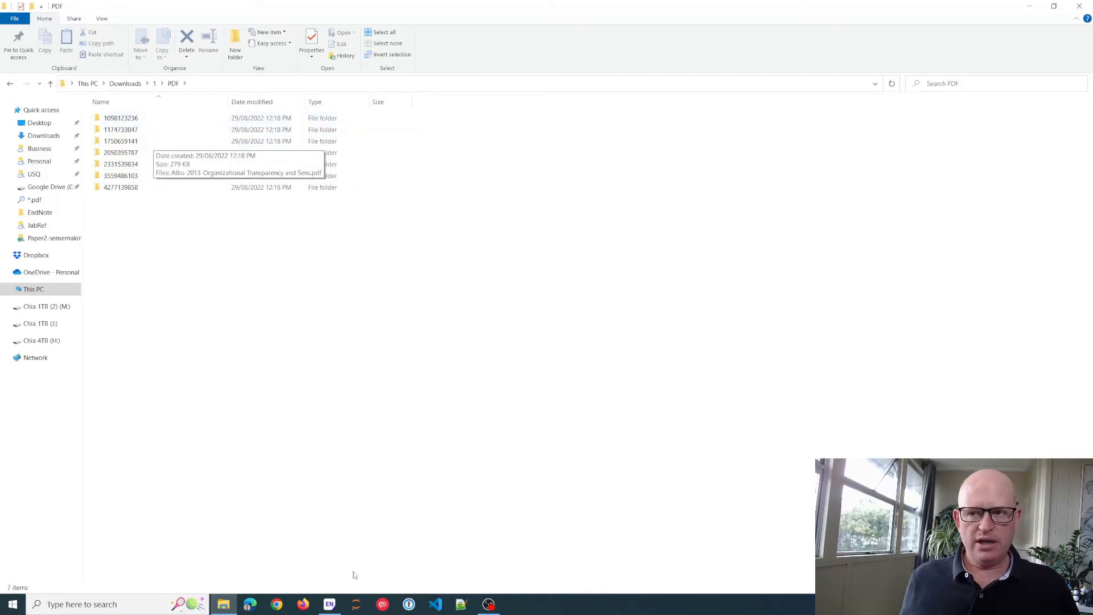
{"action": "left_click", "coordinate": [330, 605]}
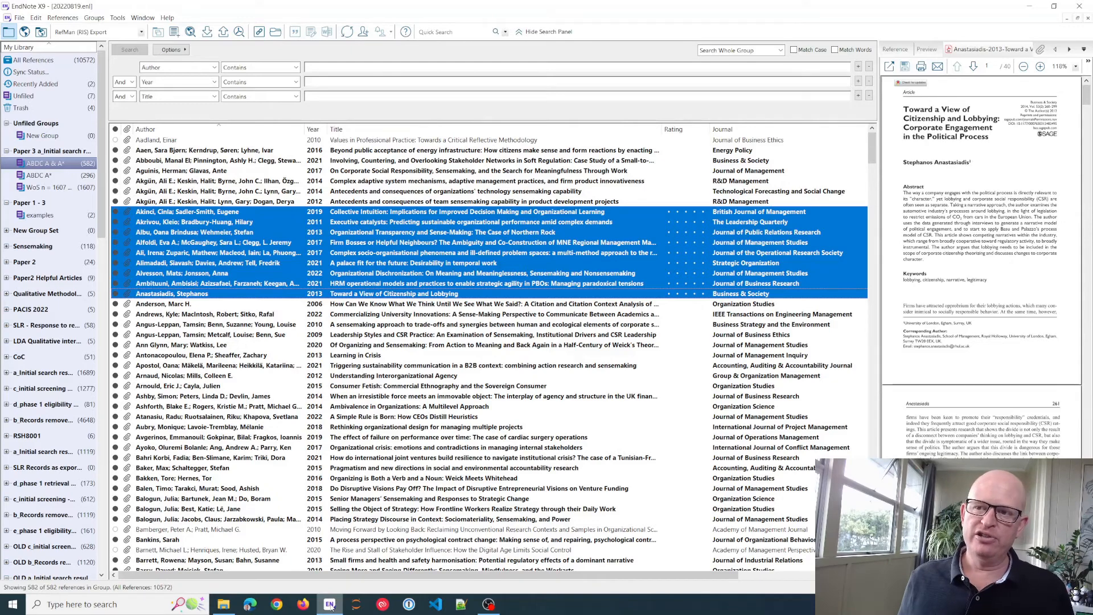
{"action": "left_click", "coordinate": [330, 605]}
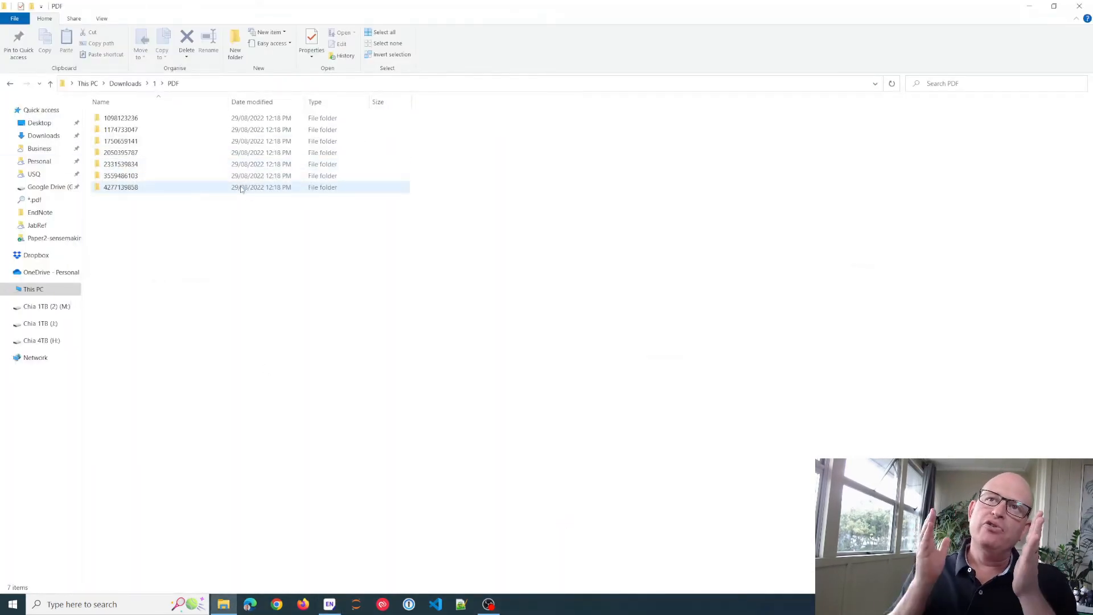
{"action": "left_click", "coordinate": [129, 124]}
{"action": "left_click", "coordinate": [135, 140]}
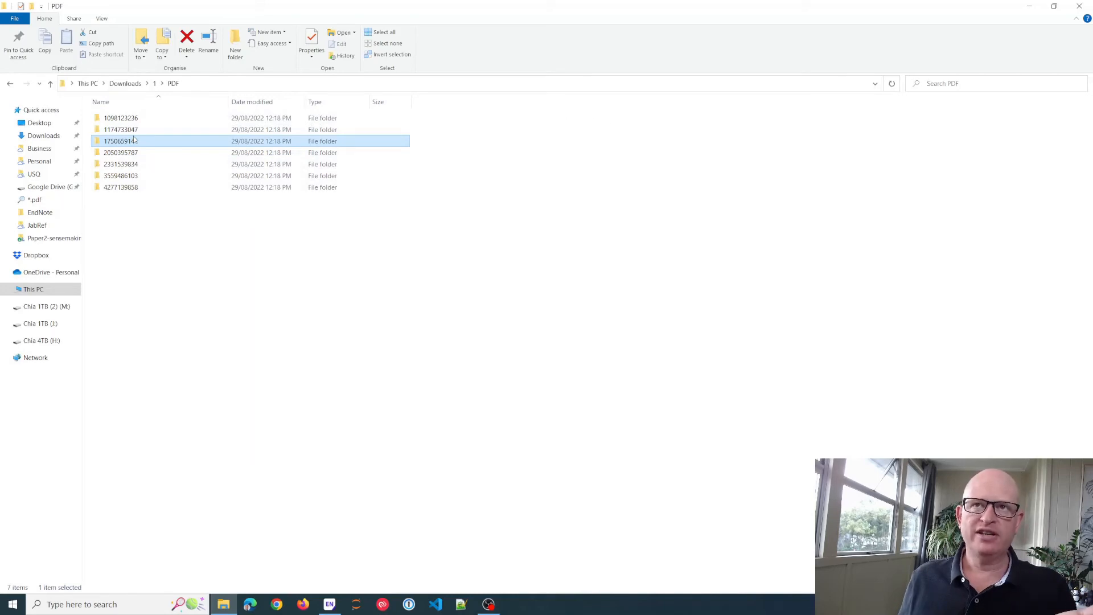
{"action": "double_click", "coordinate": [134, 141]}
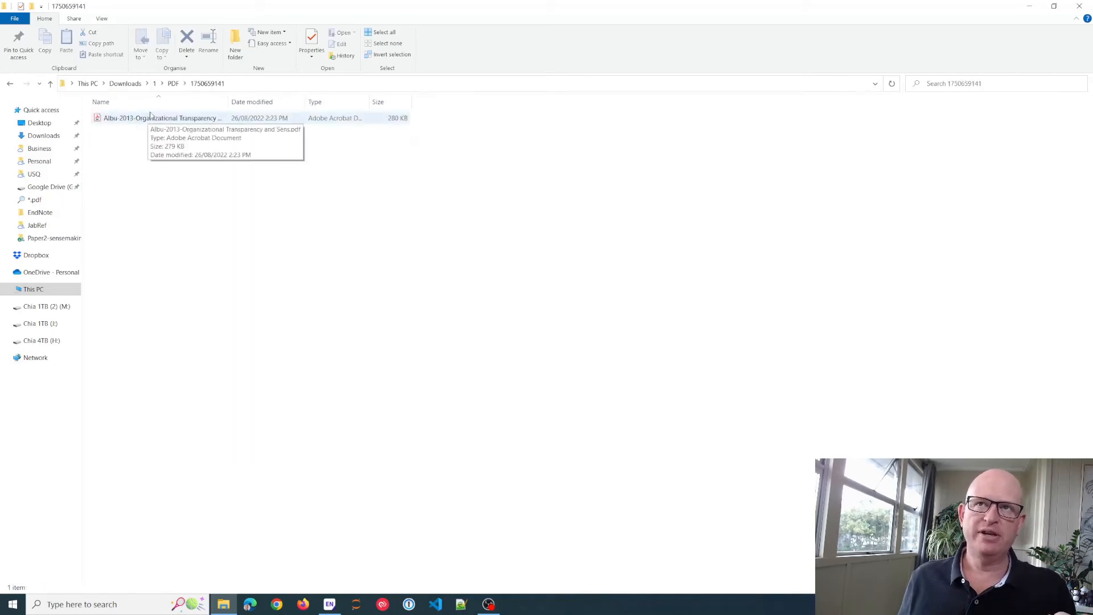
{"action": "left_click", "coordinate": [172, 84]}
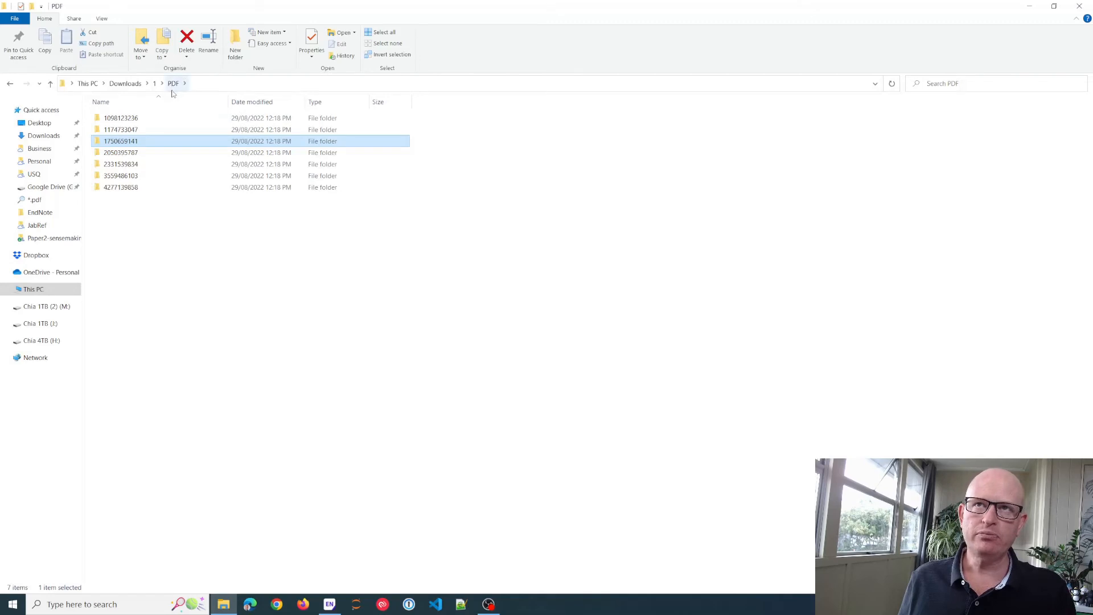
{"action": "left_click", "coordinate": [230, 271]}
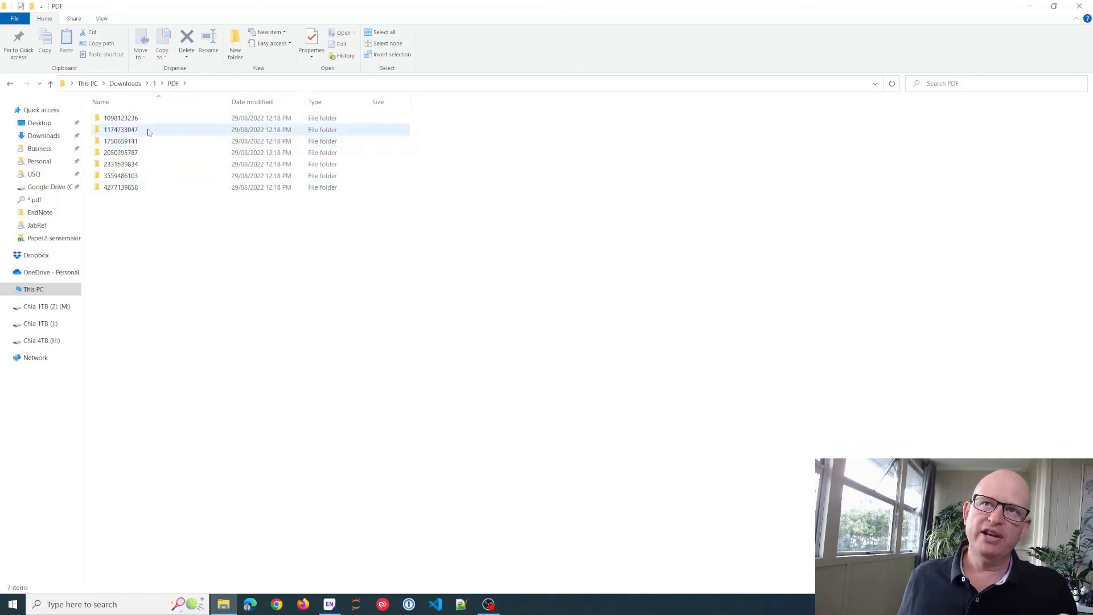
Search the PDF folder and its subfolders for *.pdf.
{"action": "left_click", "coordinate": [992, 83]}
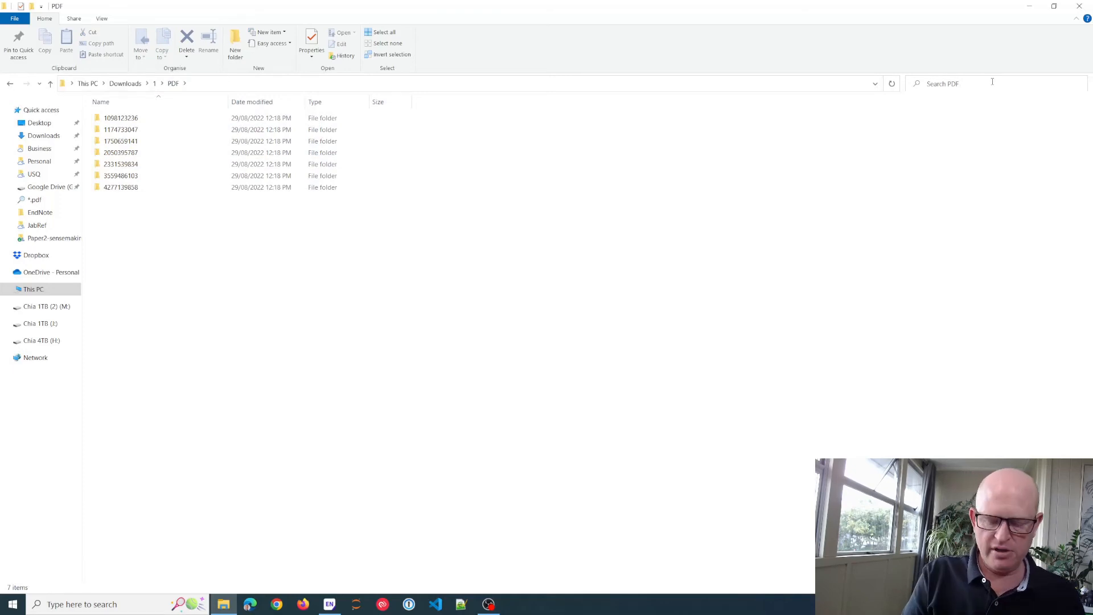
{"action": "type", "text": "*"}
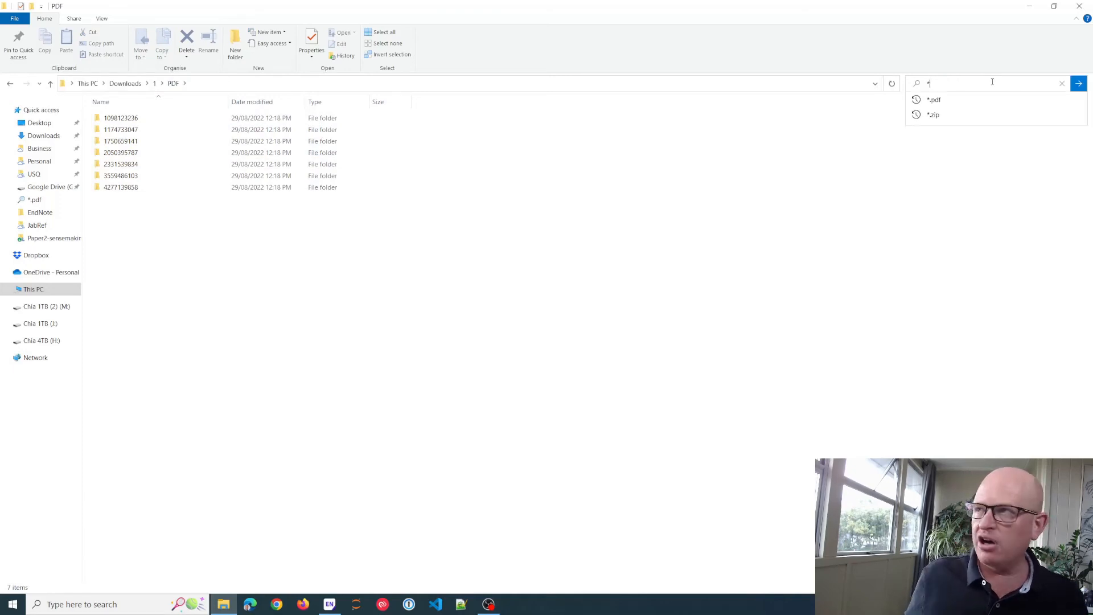
{"action": "left_click", "coordinate": [935, 100]}
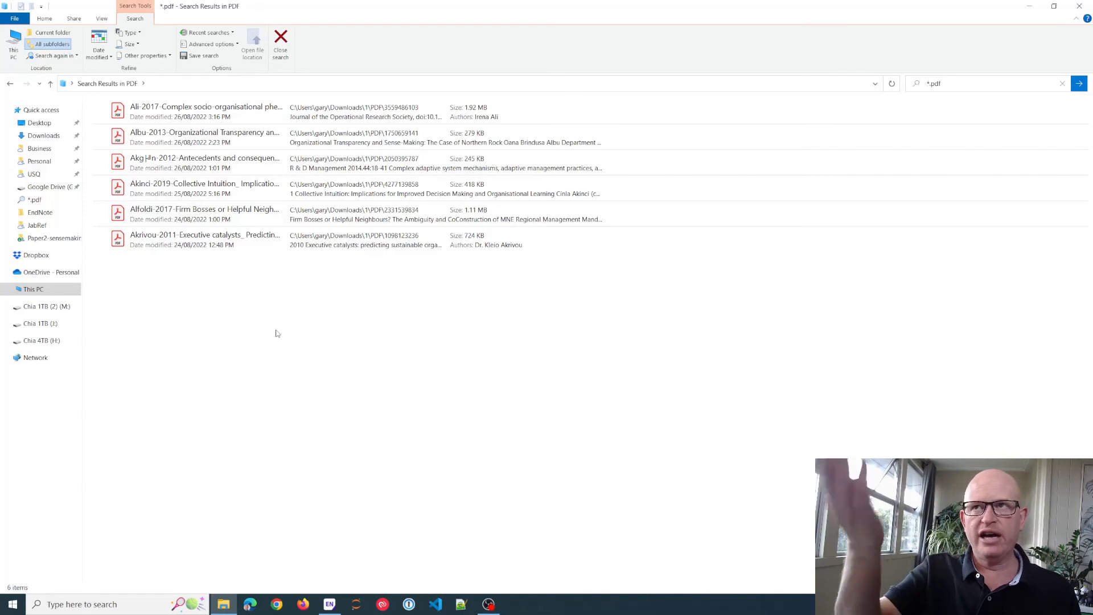
Select all six PDF files in the search results and bring up the actions available for them.
{"action": "left_click", "coordinate": [247, 117]}
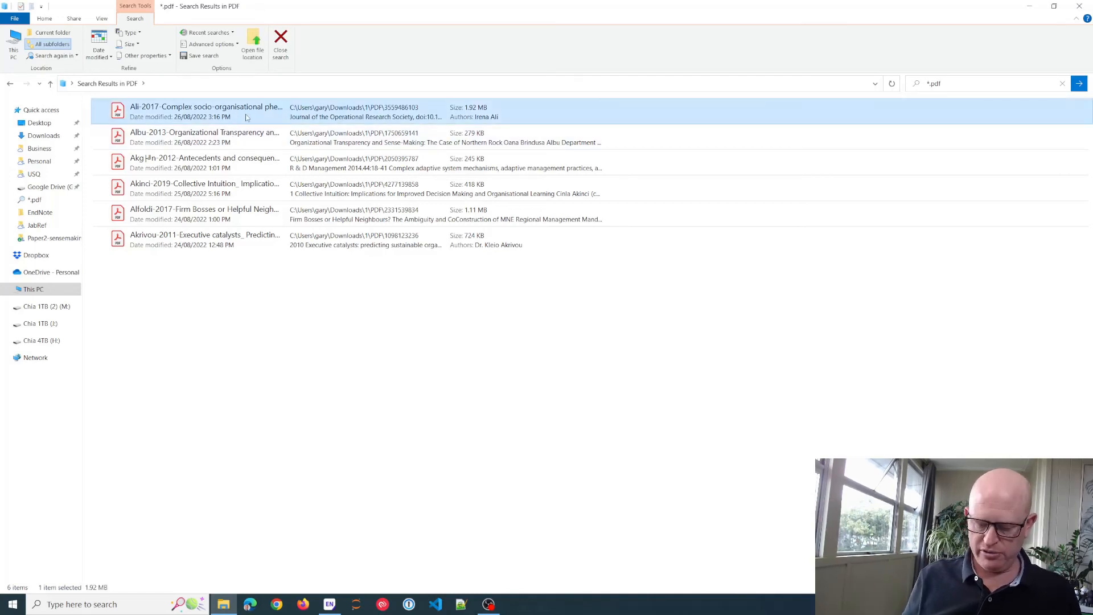
{"action": "key", "text": "shift+Down"}
{"action": "key", "text": "shift+Down"}
{"action": "key", "text": "shift+Down"}
{"action": "key", "text": "shift+Down"}
{"action": "key", "text": "shift+Down"}
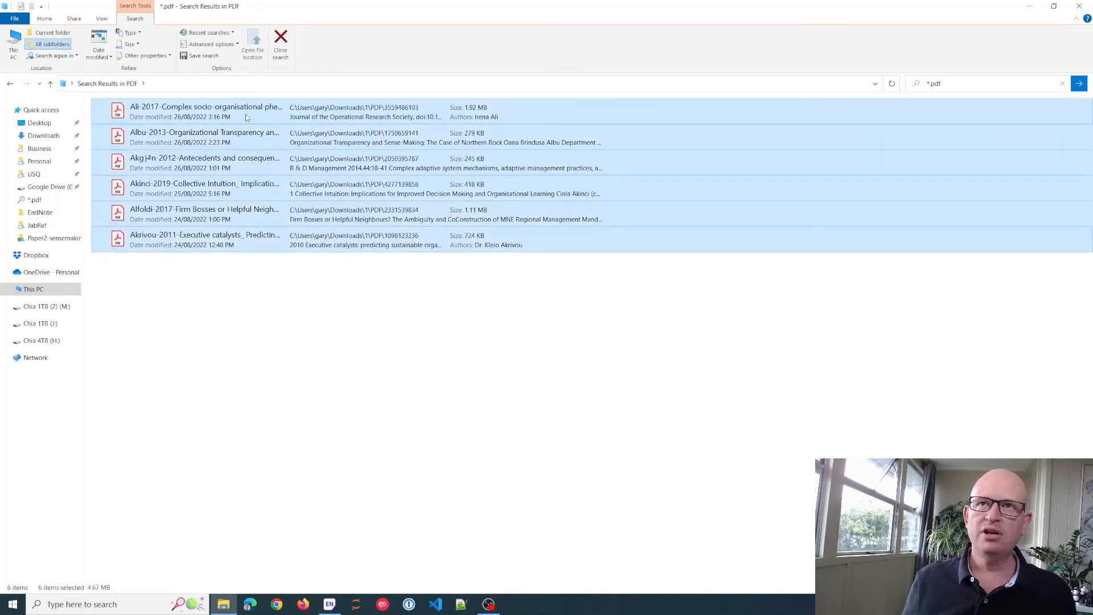
{"action": "right_click", "coordinate": [226, 146]}
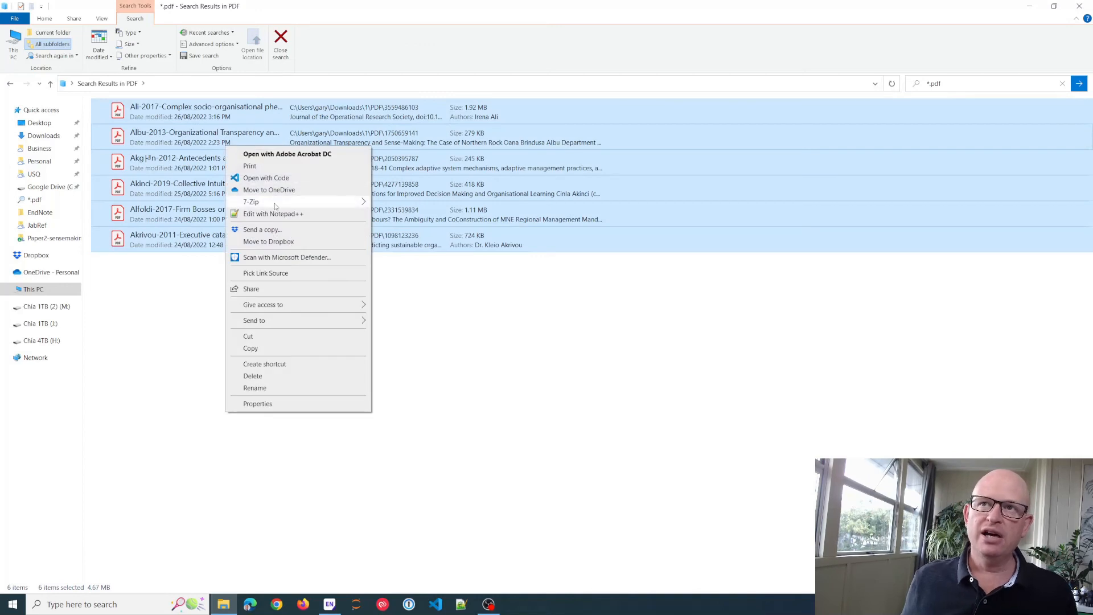